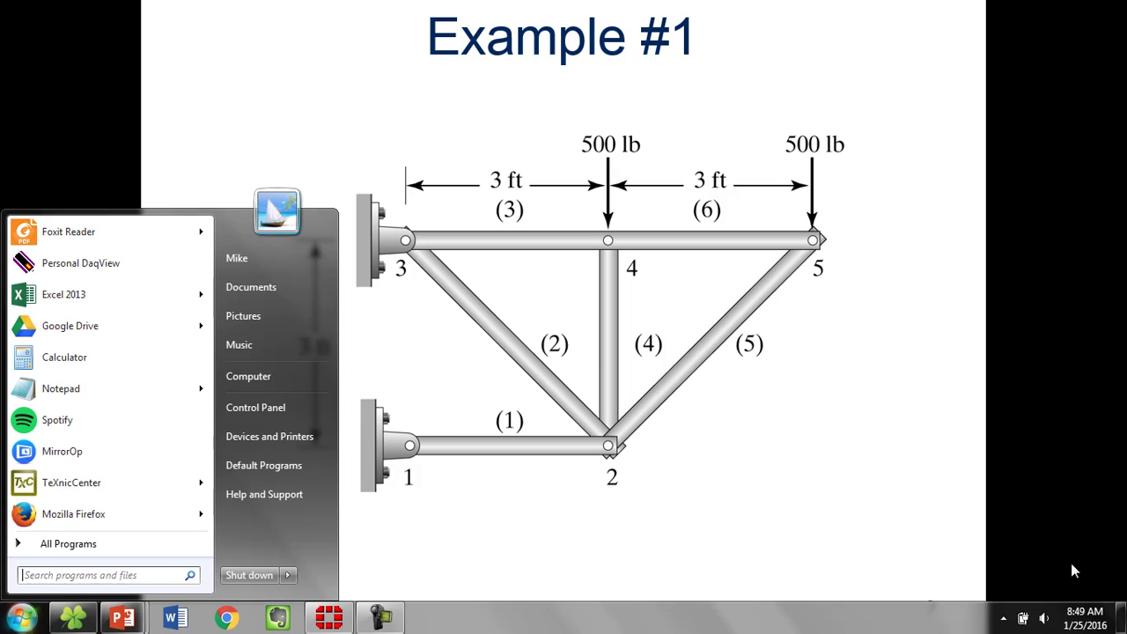
Launch Mechanical APDL 15.0 by searching 'apdl' in the Start menu
type("apdl")
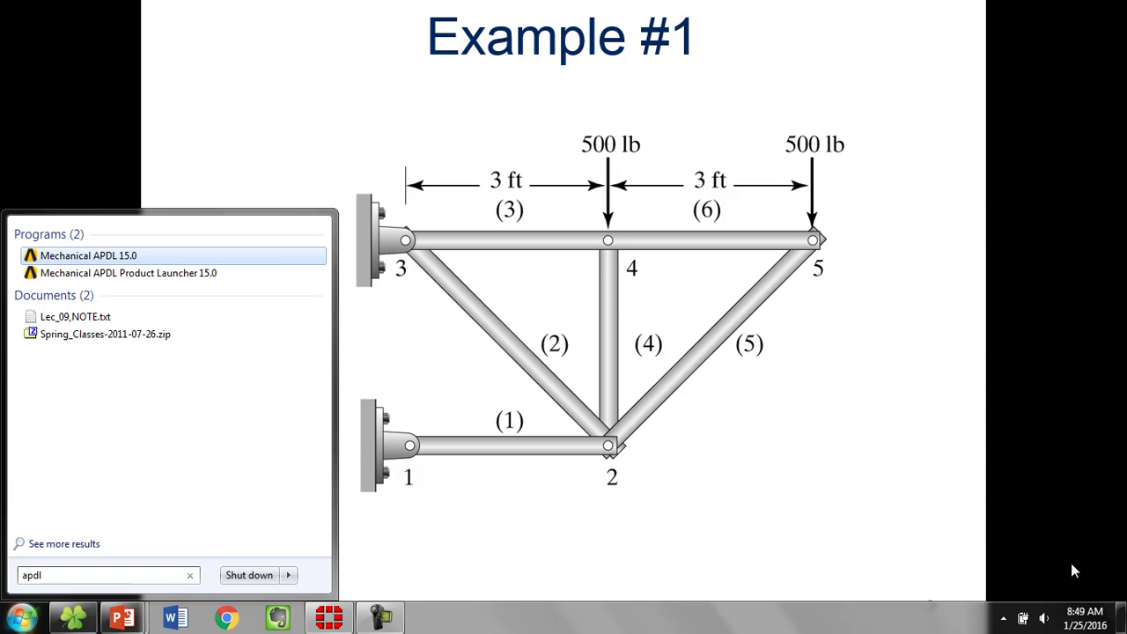
key("Return")
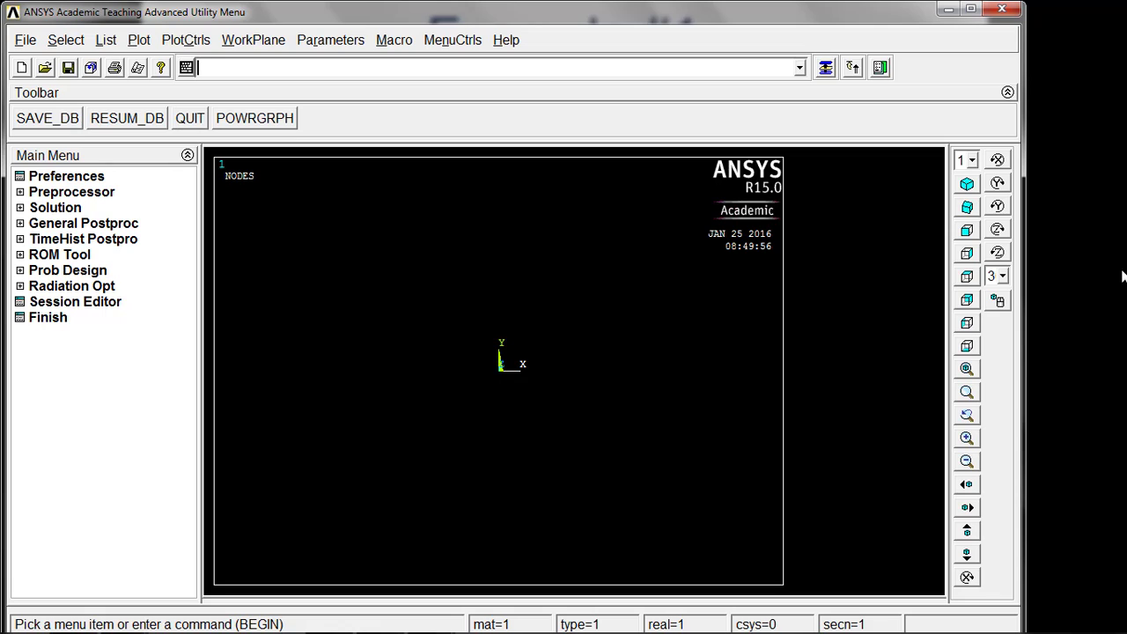
Maximize the ANSYS Mechanical APDL window to fill the screen
left_click(970, 10)
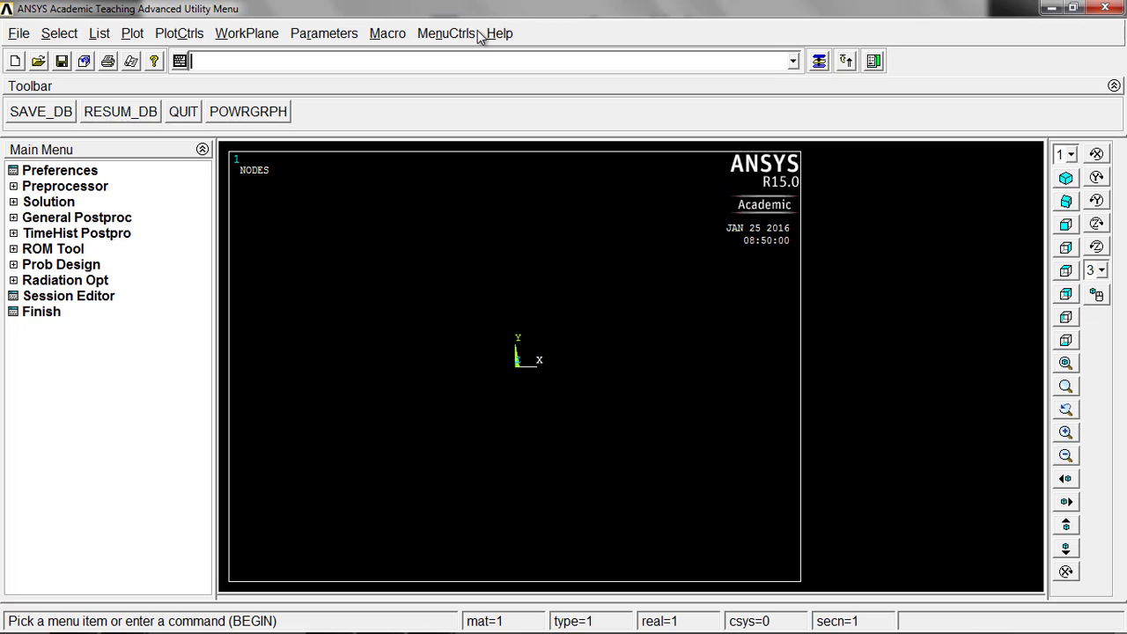
Change the job title to 'Truss' through File > Change Title
left_click(21, 35)
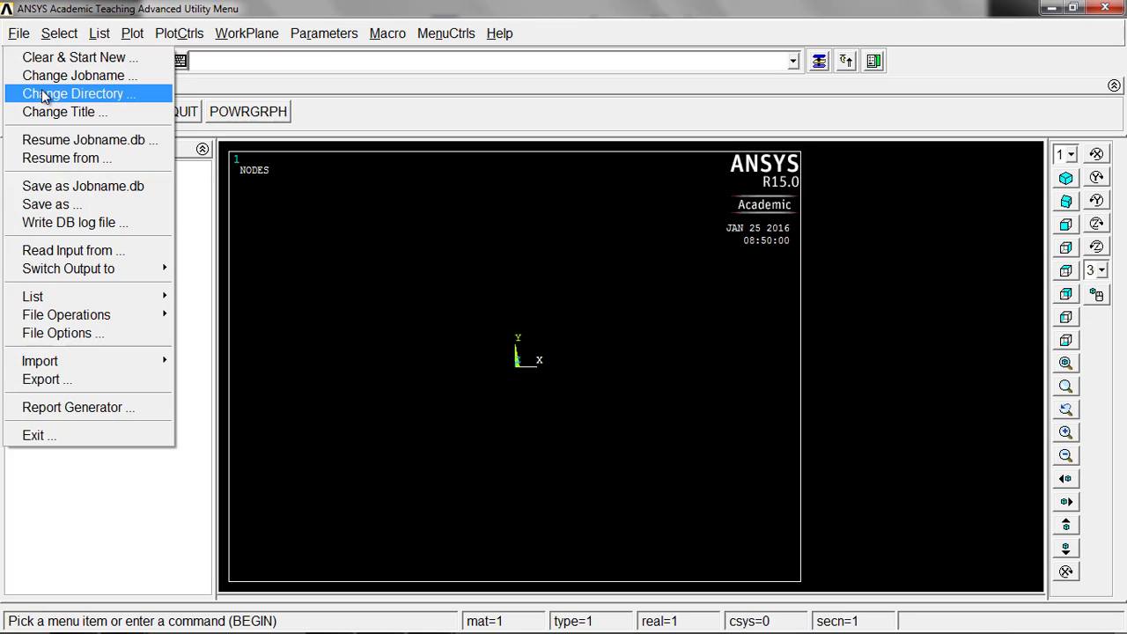
left_click(44, 112)
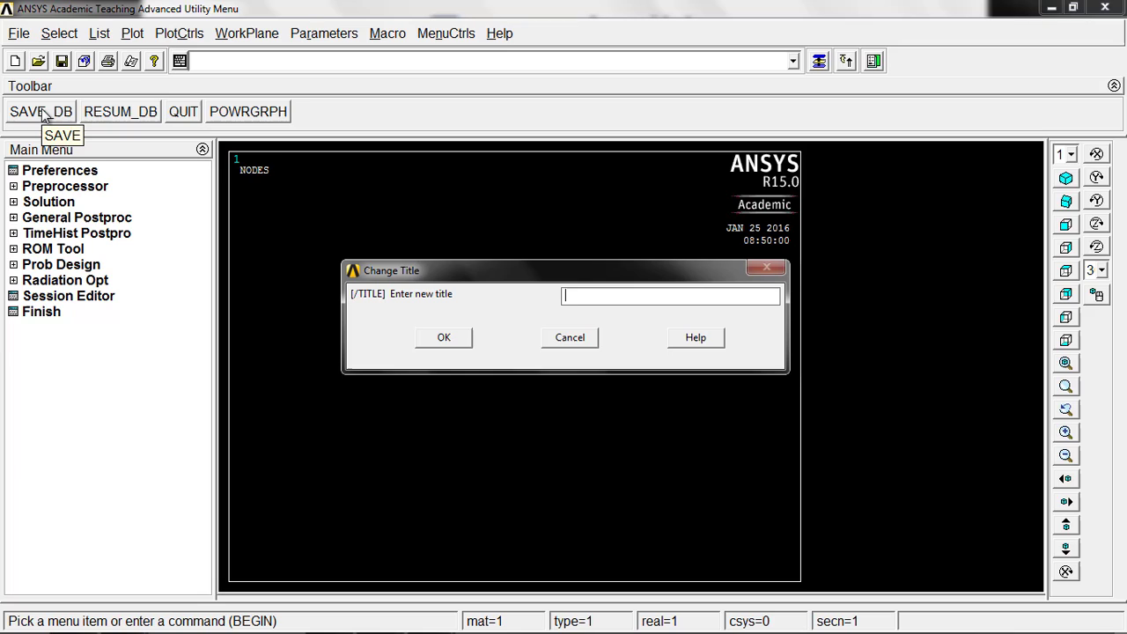
type("Truss")
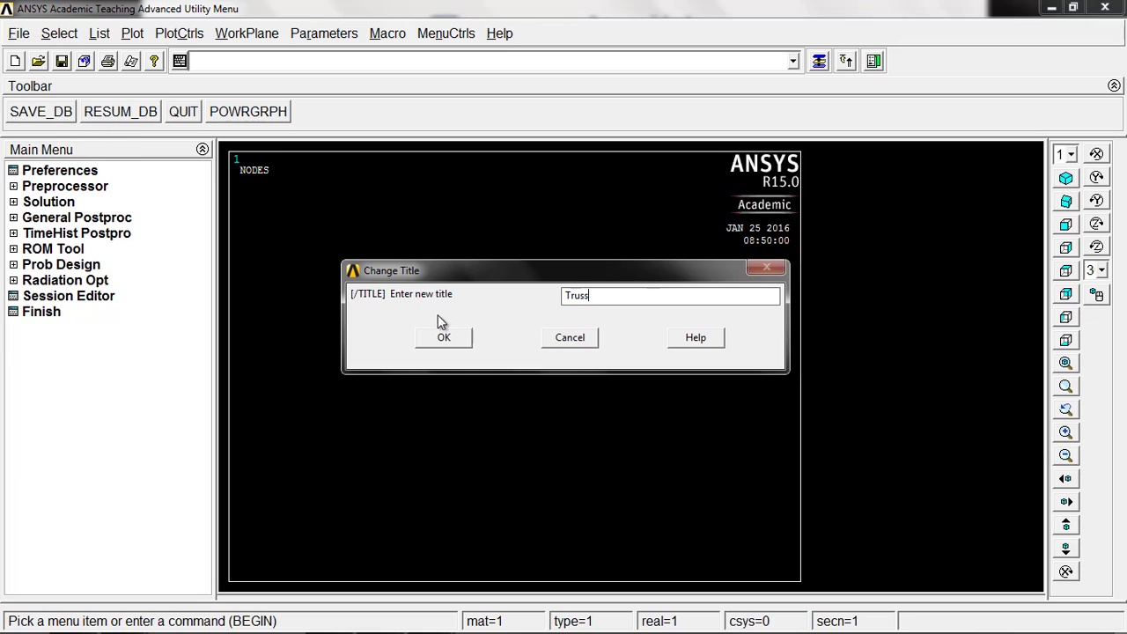
left_click(444, 340)
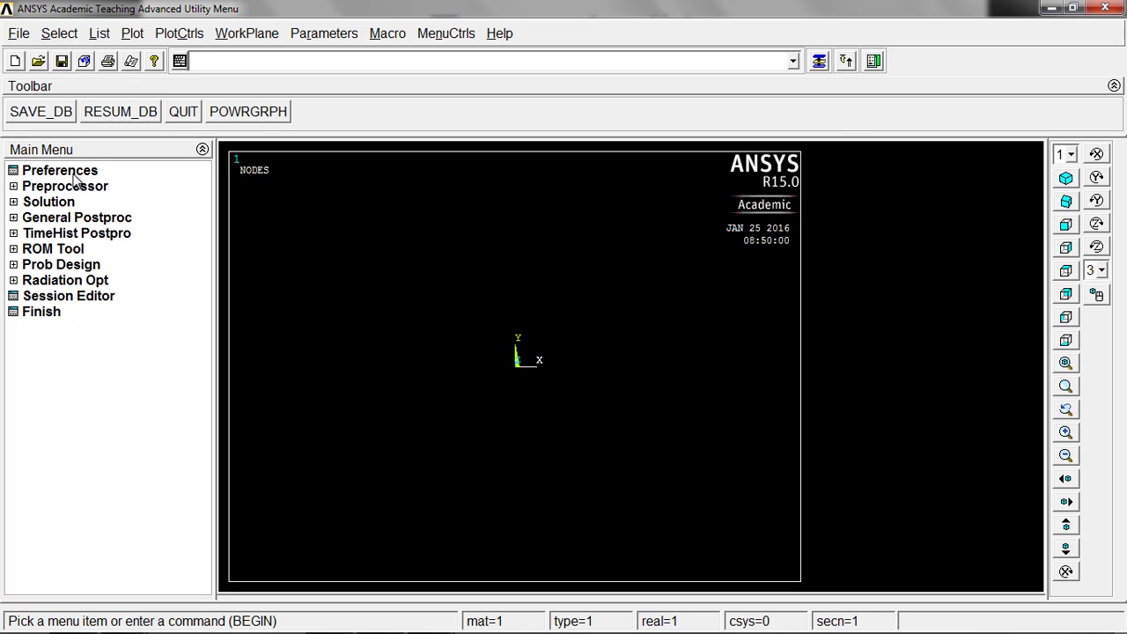
Filter the GUI preferences to Structural only and expand the Preprocessor menu
left_click(74, 175)
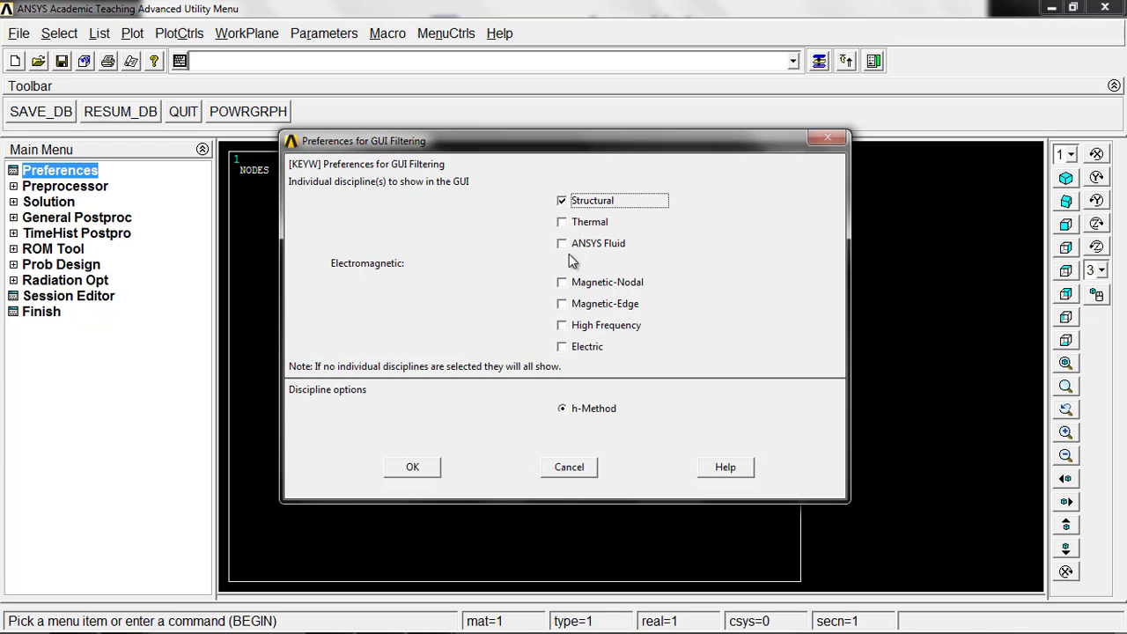
left_click(412, 467)
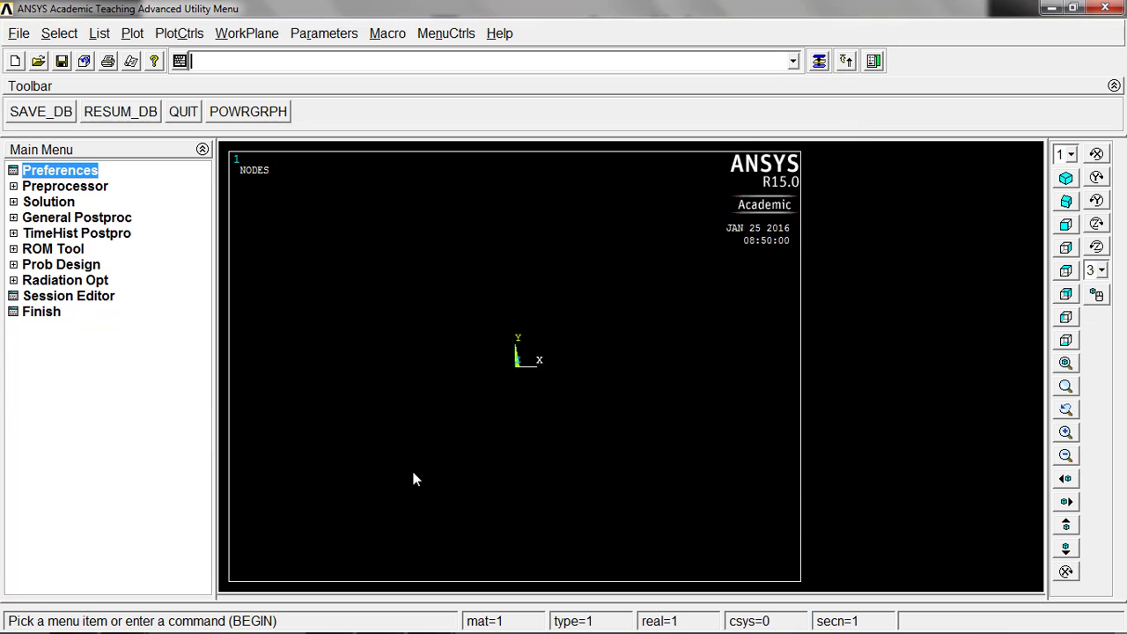
left_click(13, 188)
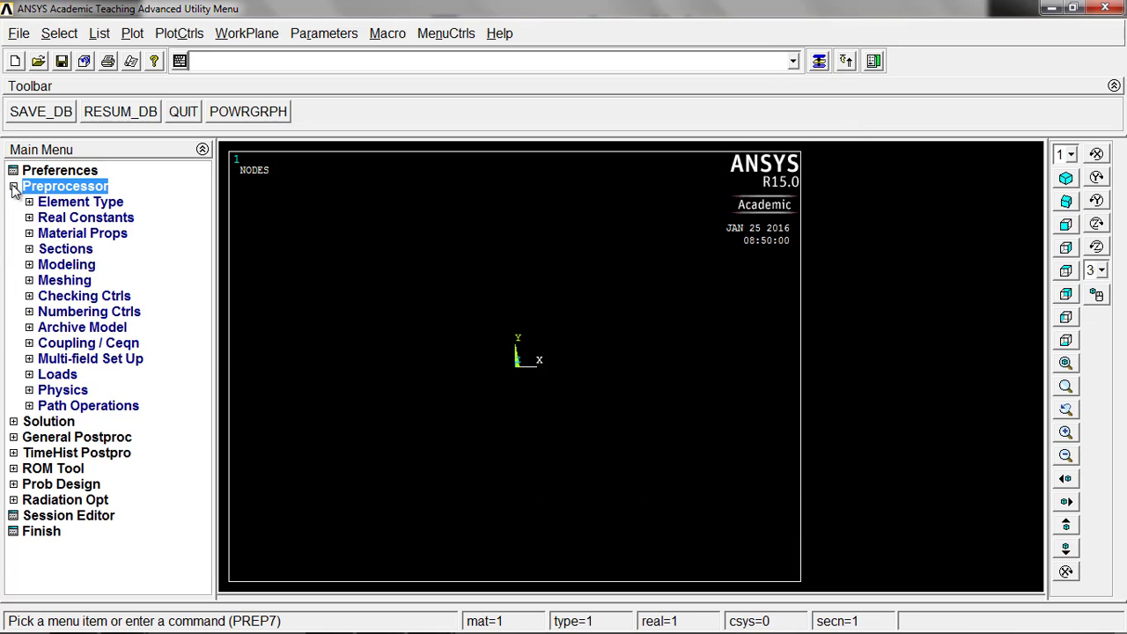
Add element type 1 as Link 3D finit stn 180 (LINK180) and close the list
left_click(51, 202)
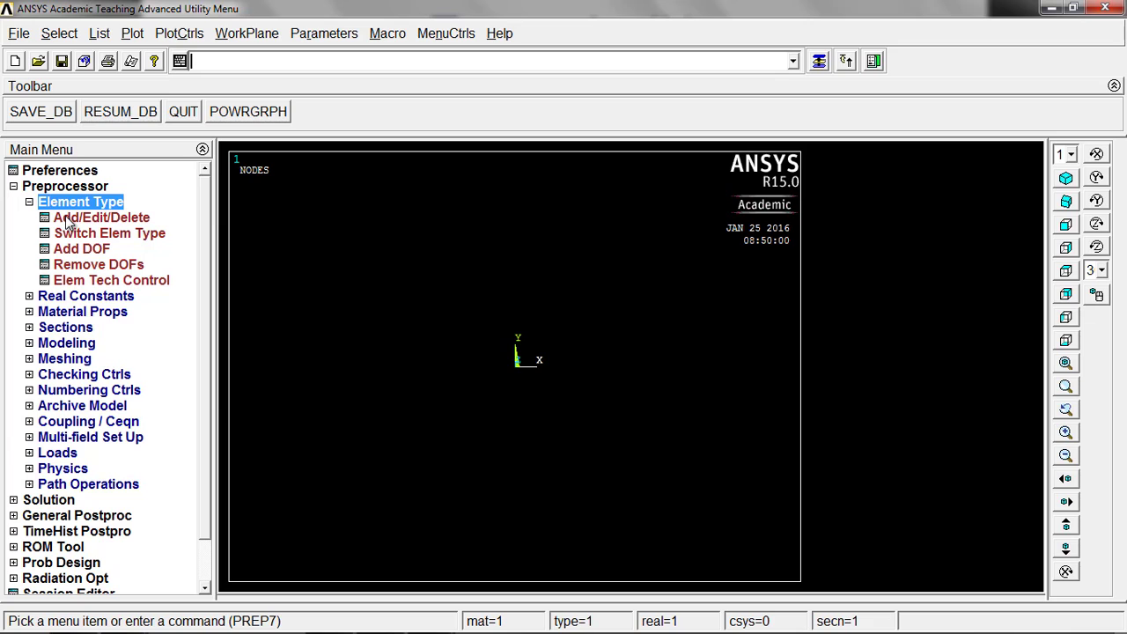
left_click(68, 223)
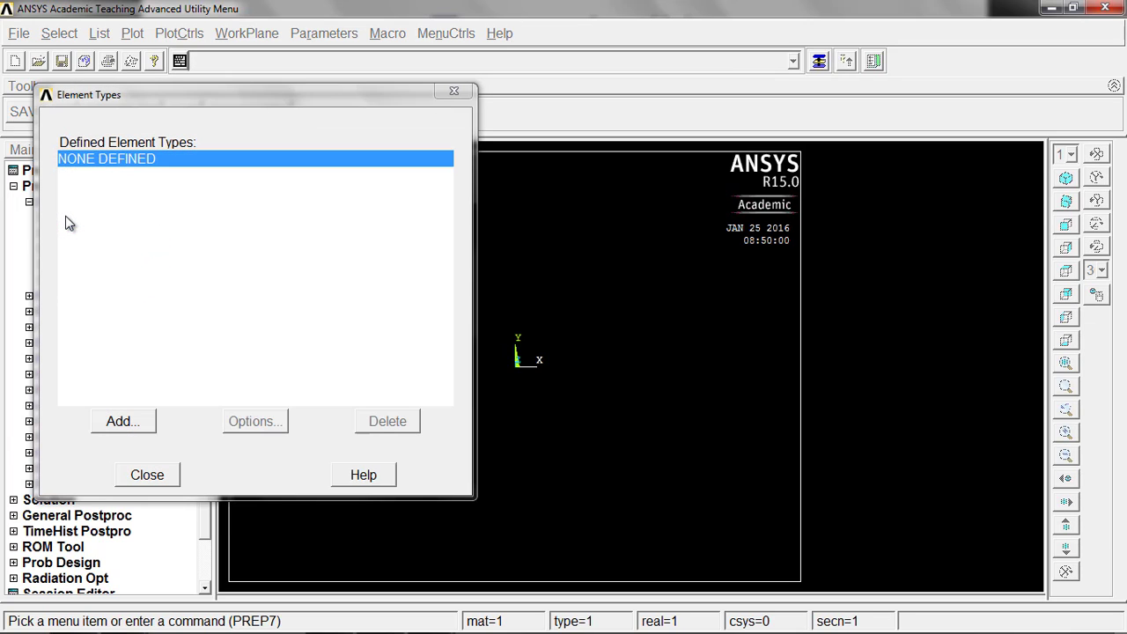
left_click(128, 425)
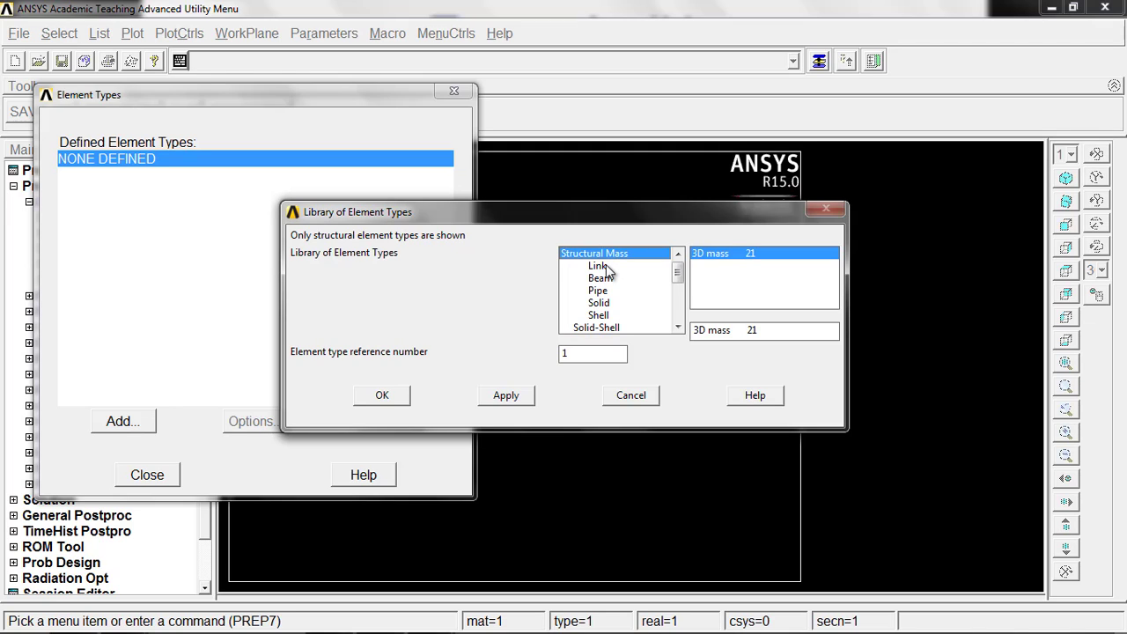
left_click(599, 266)
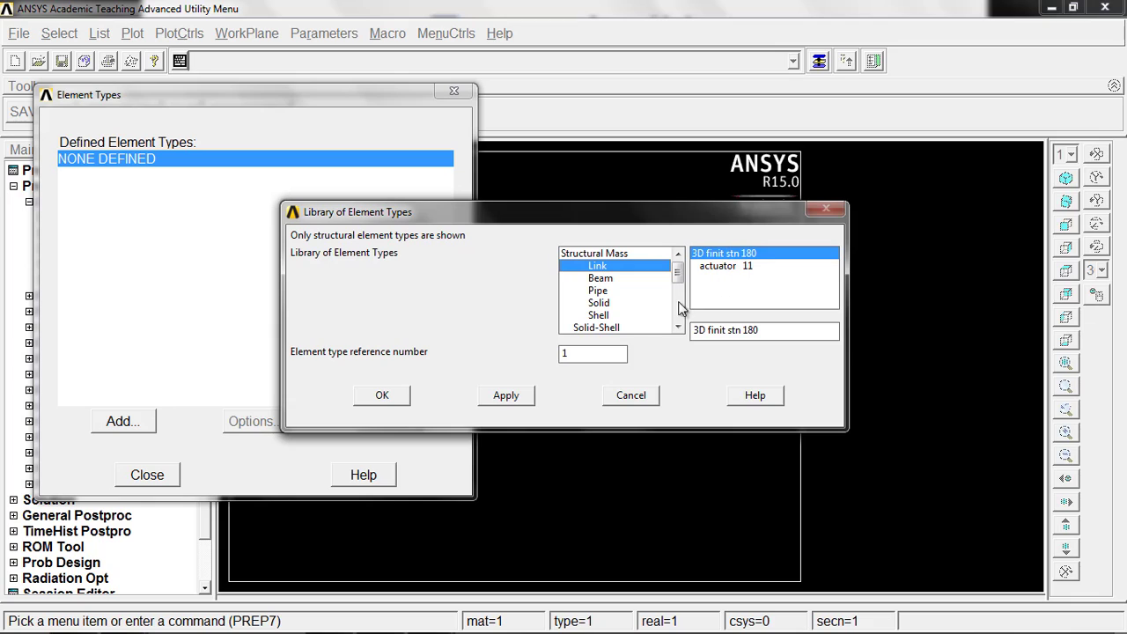
left_click(384, 395)
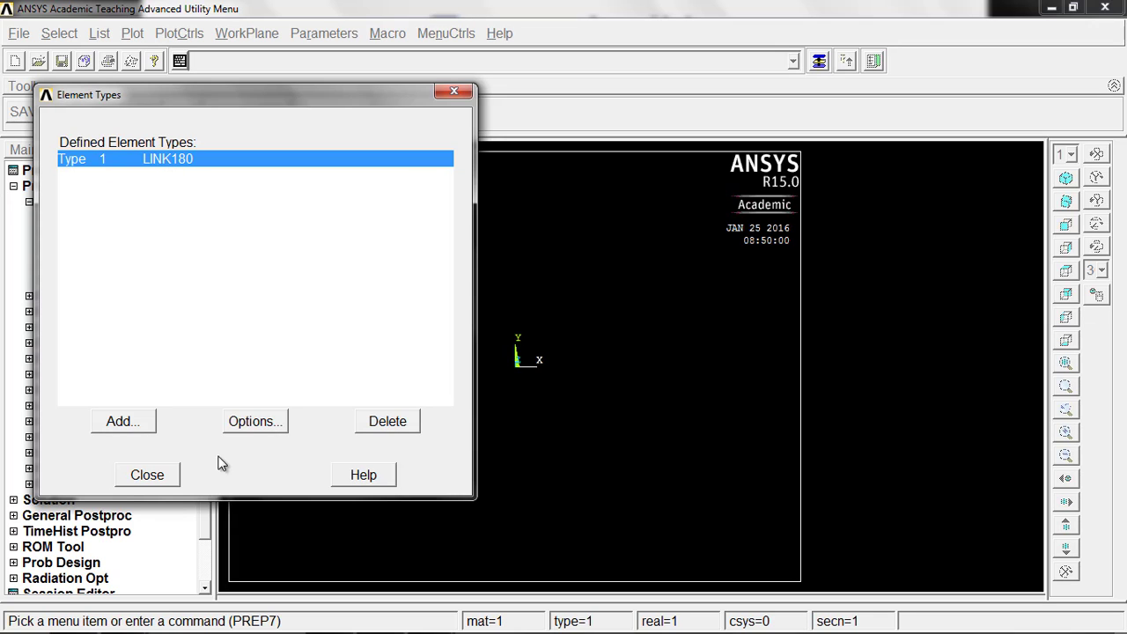
left_click(145, 478)
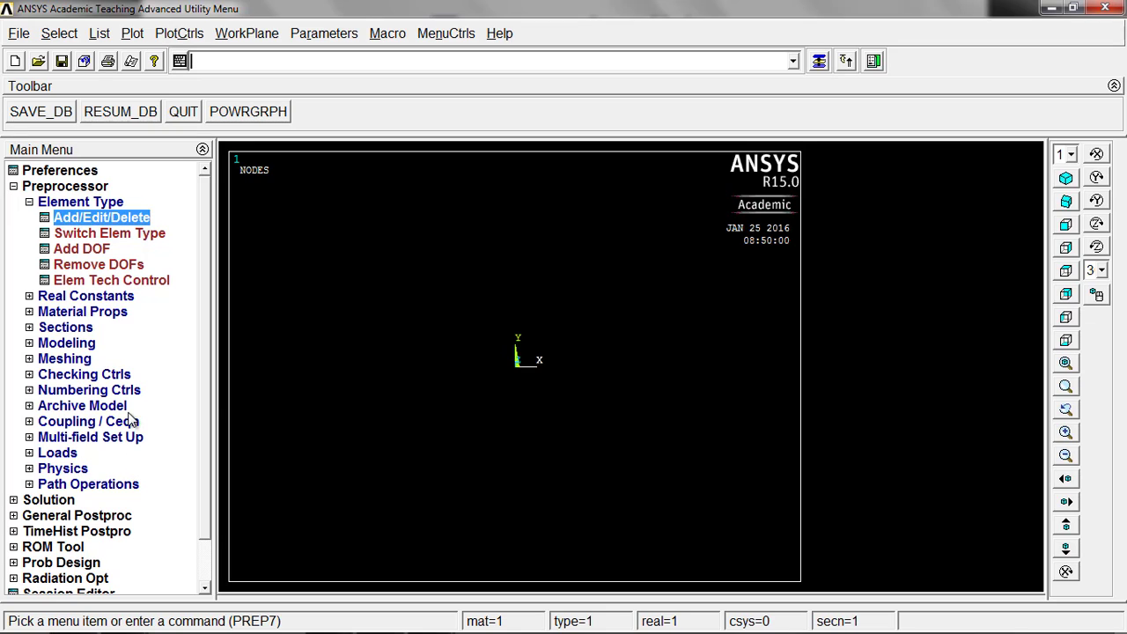
Add real constant set 1 for LINK180 with cross-sectional area 8
left_click(71, 298)
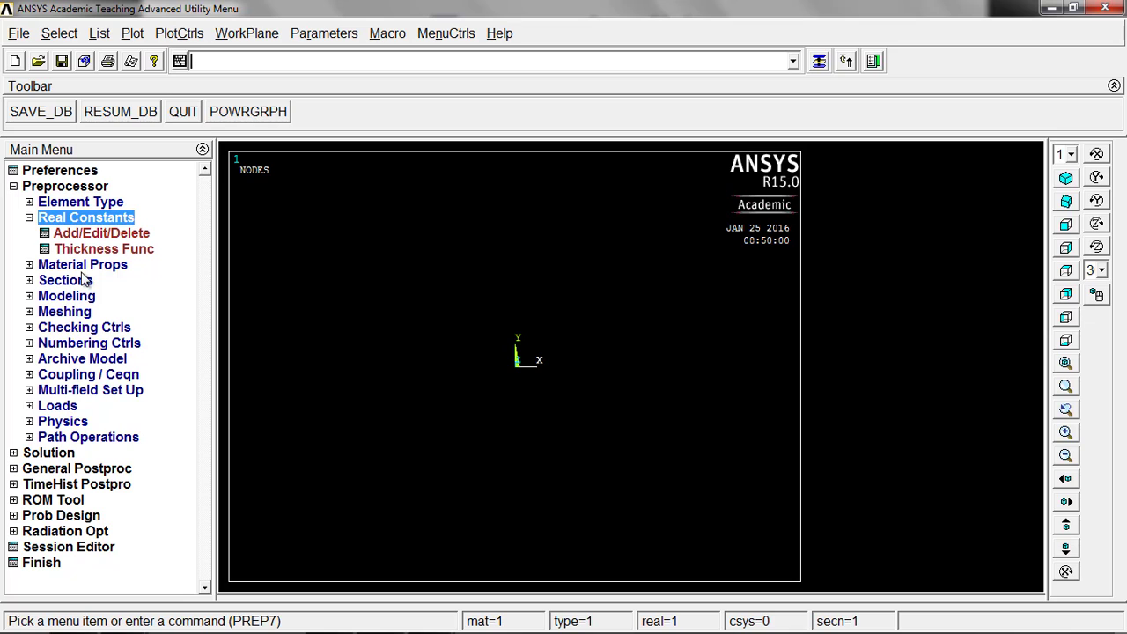
left_click(94, 235)
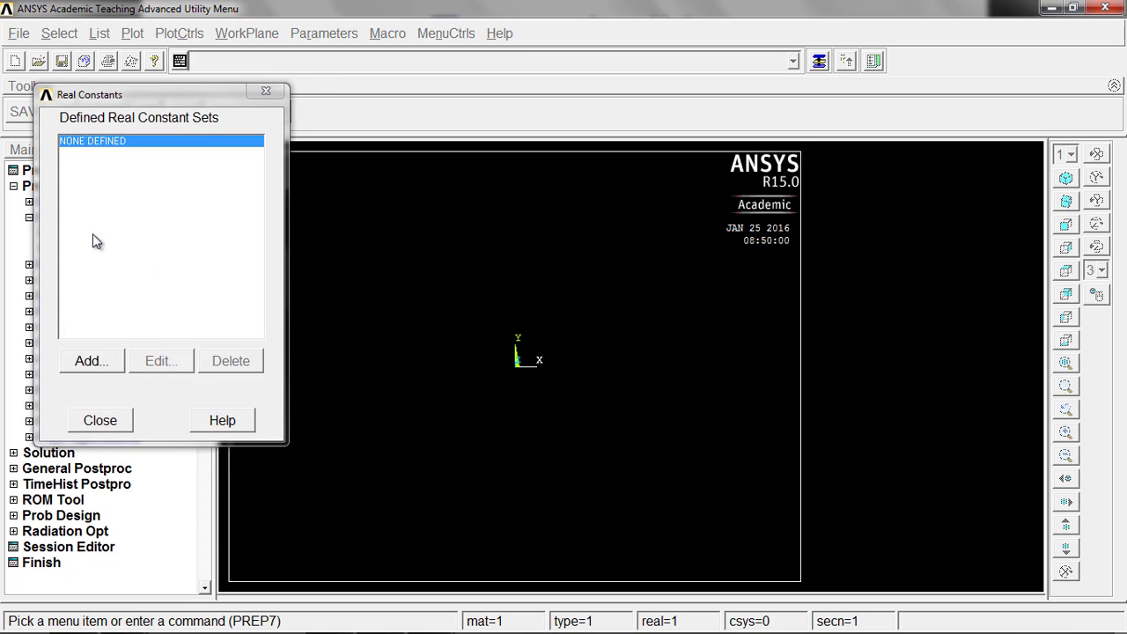
left_click(97, 362)
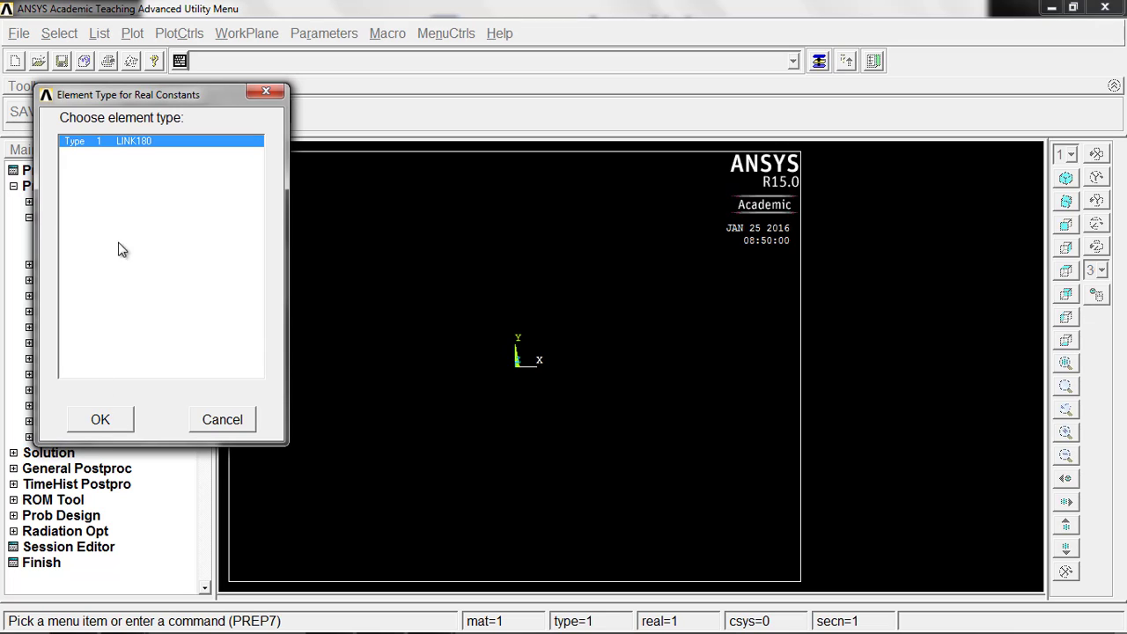
left_click(99, 419)
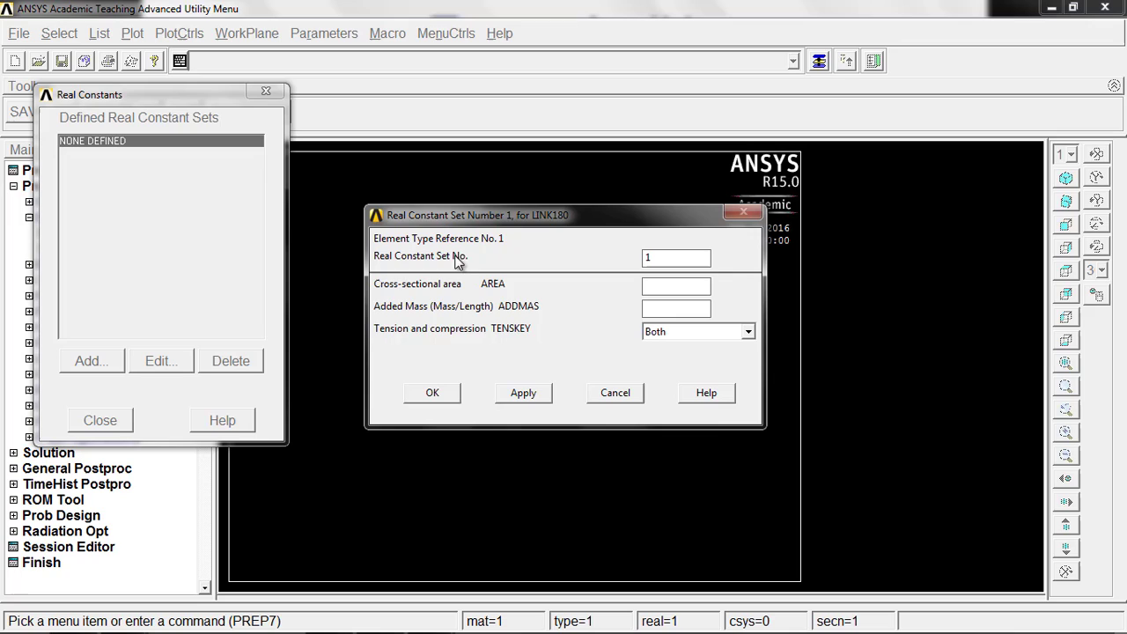
left_click(666, 288)
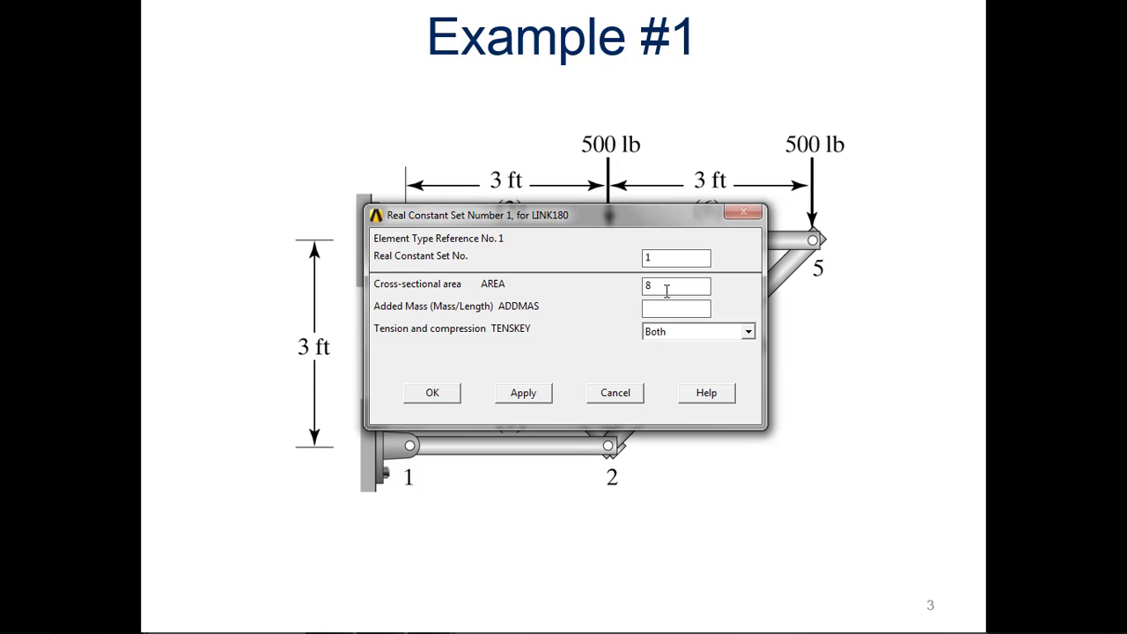
key("alt+Tab")
key("alt+Tab")
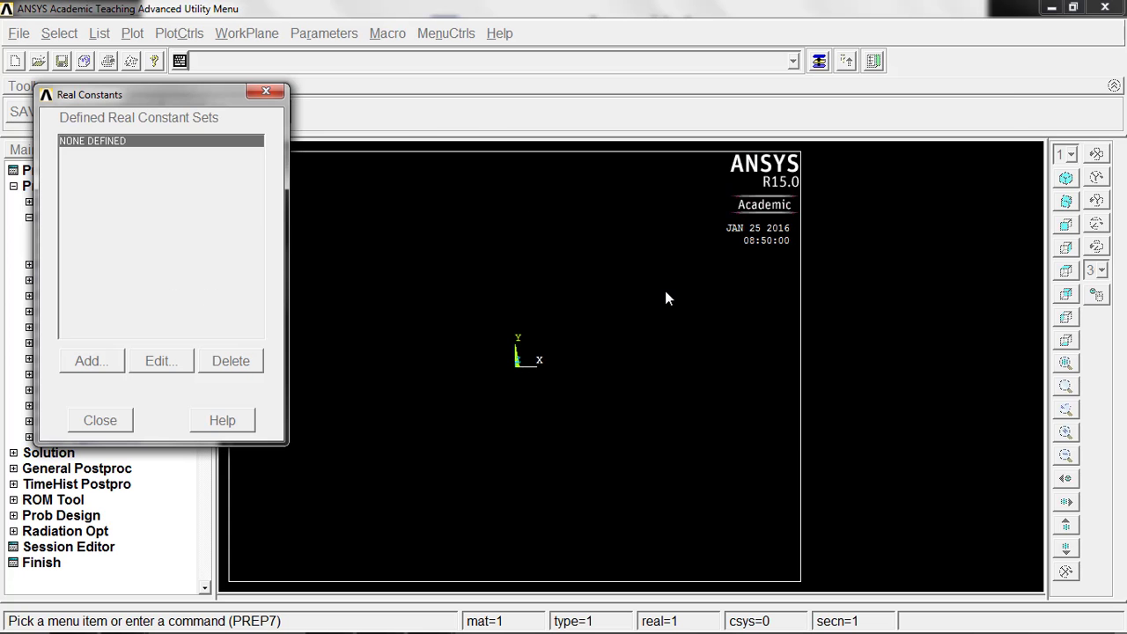
key("alt+Tab")
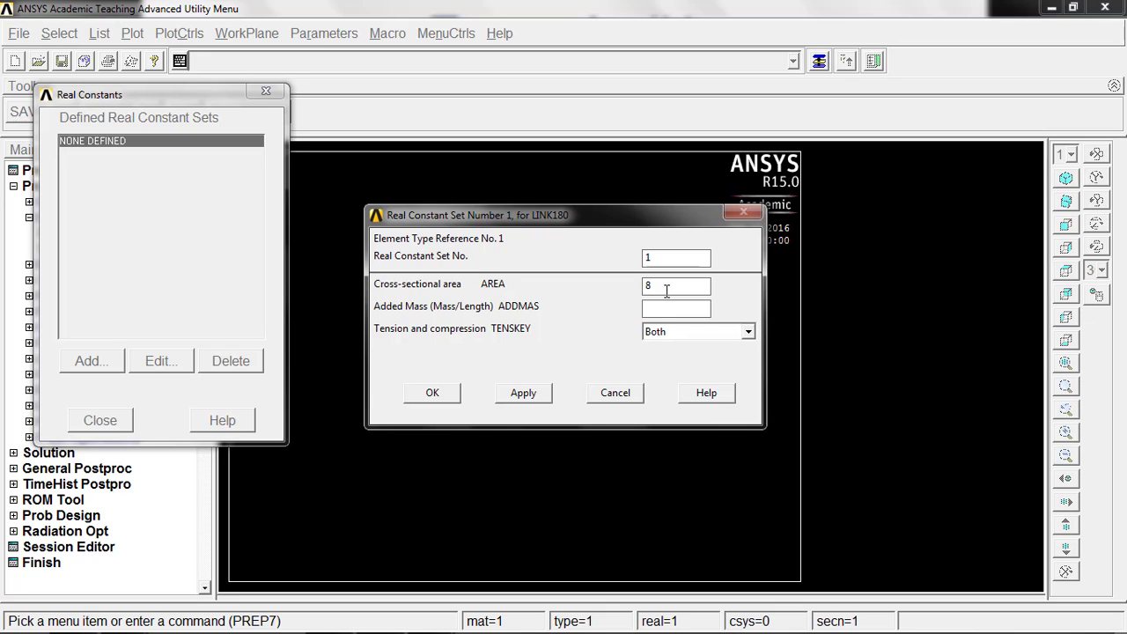
left_click(430, 394)
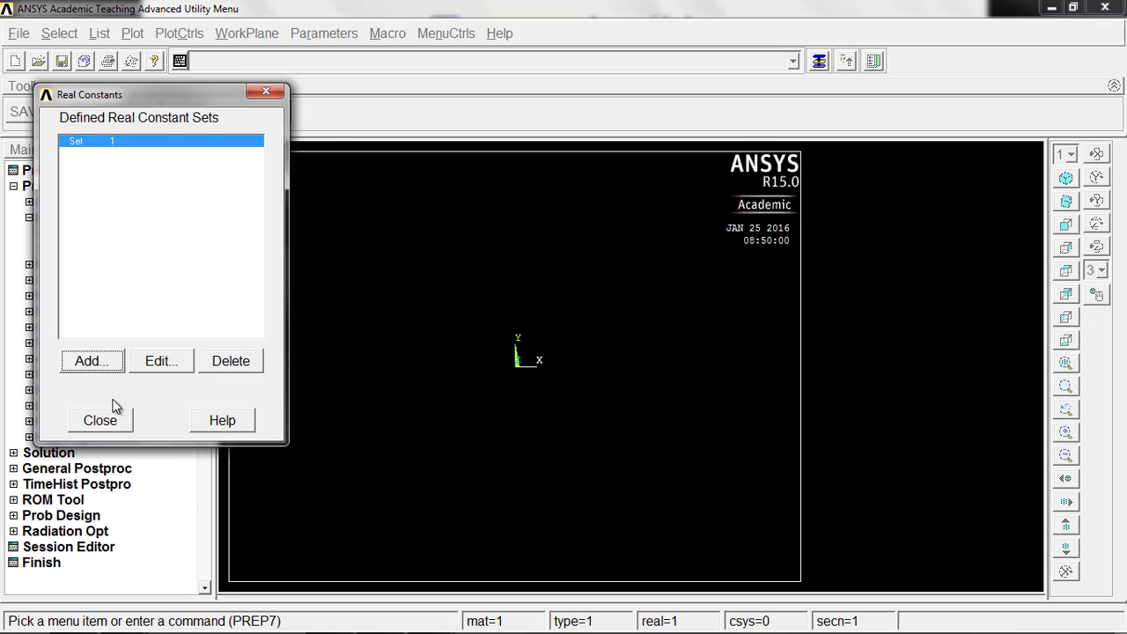
left_click(101, 421)
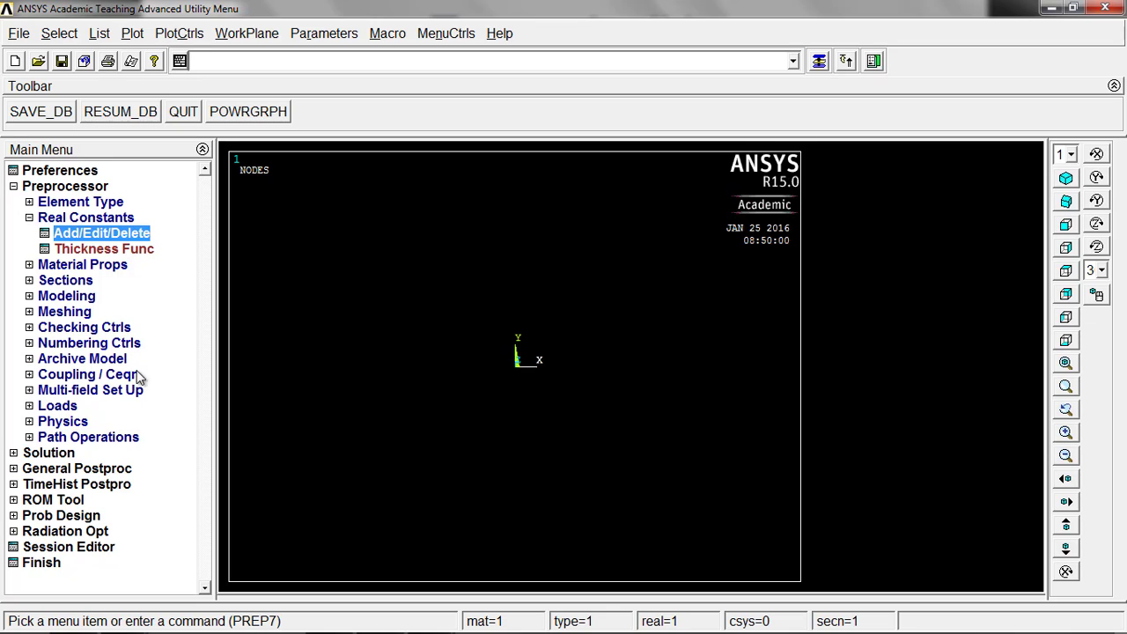
Give material 1 linear isotropic elastic properties: EX 1.9e6, PRXY 0.3
left_click(106, 264)
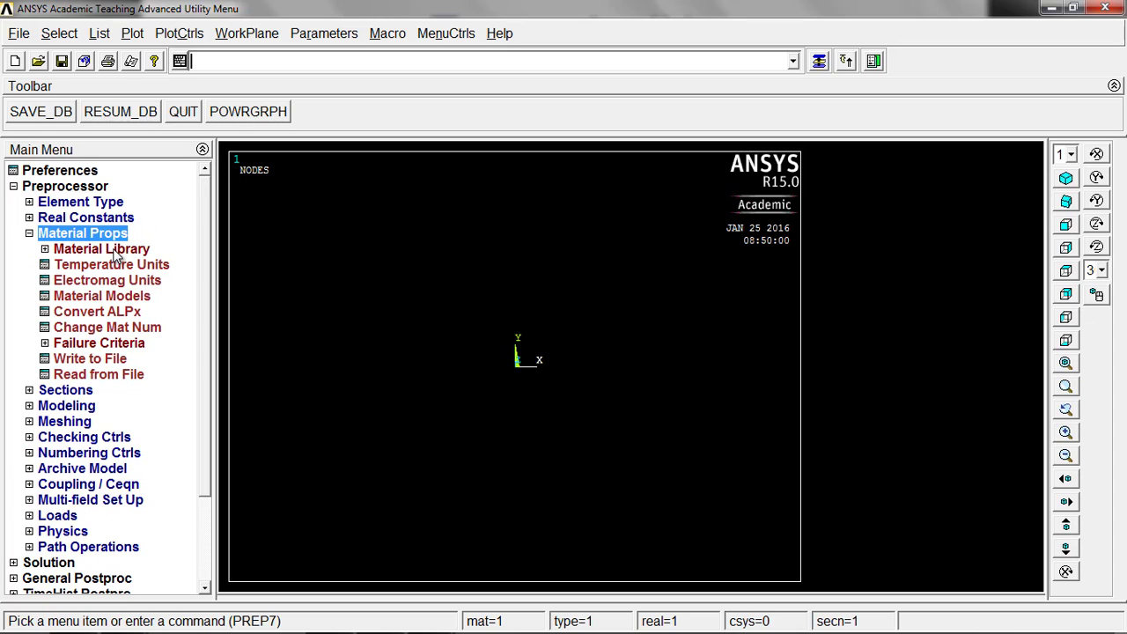
left_click(112, 295)
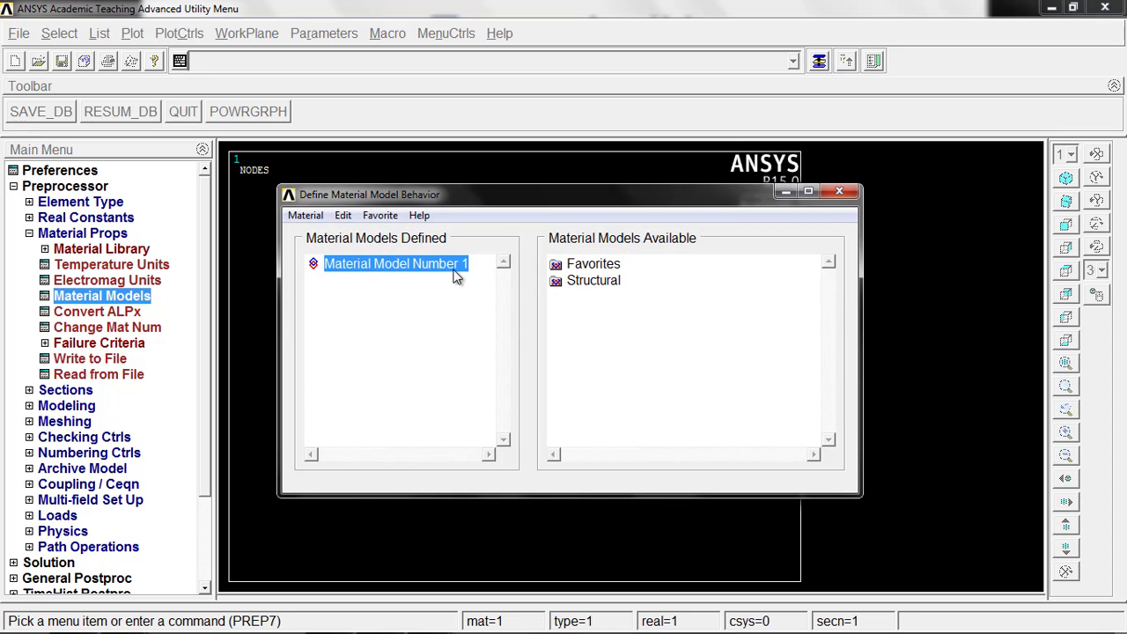
double_click(601, 281)
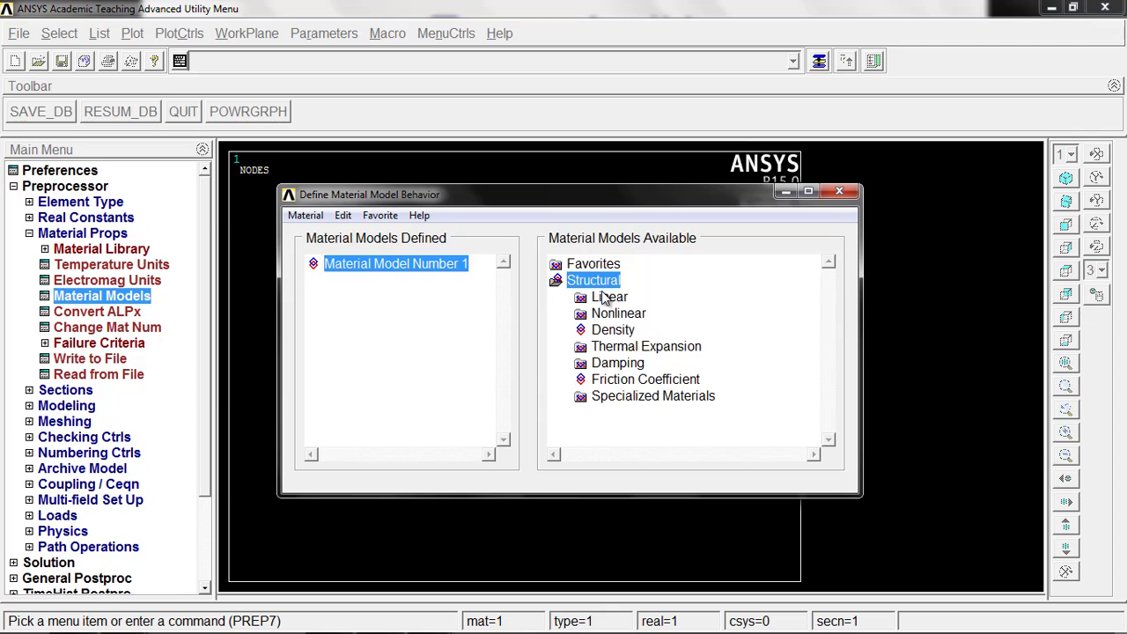
double_click(607, 298)
double_click(634, 314)
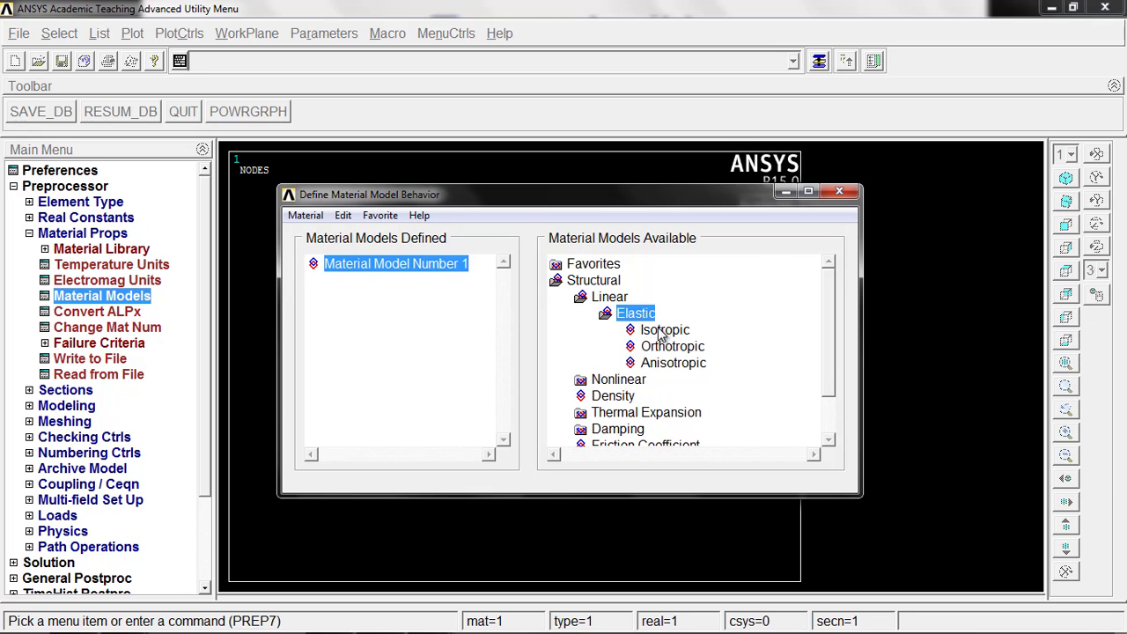
double_click(662, 330)
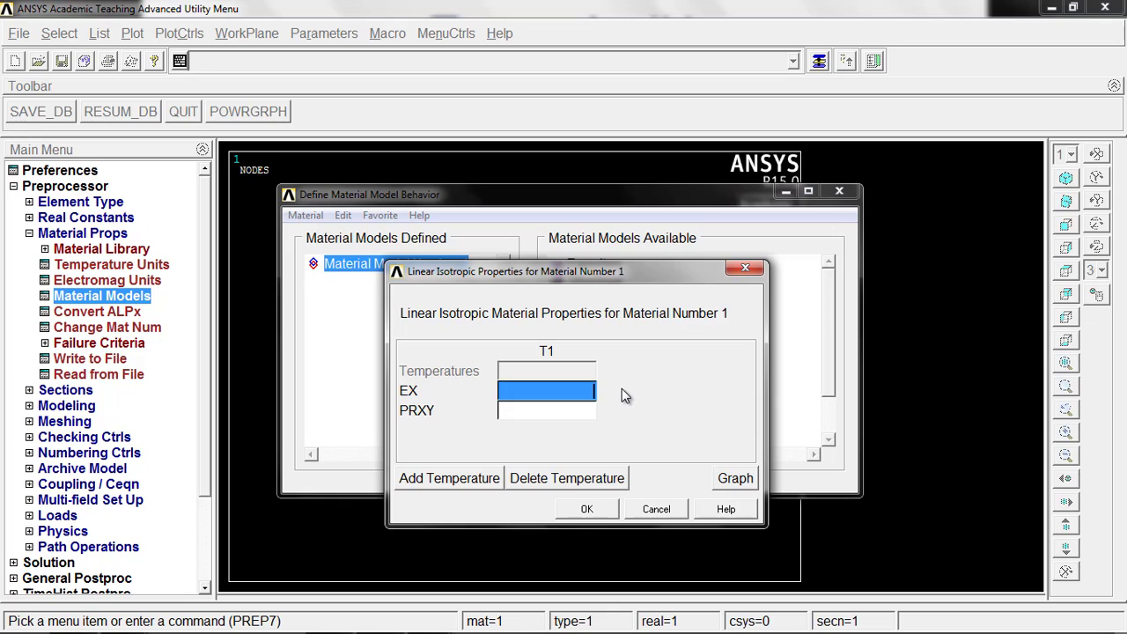
type("1")
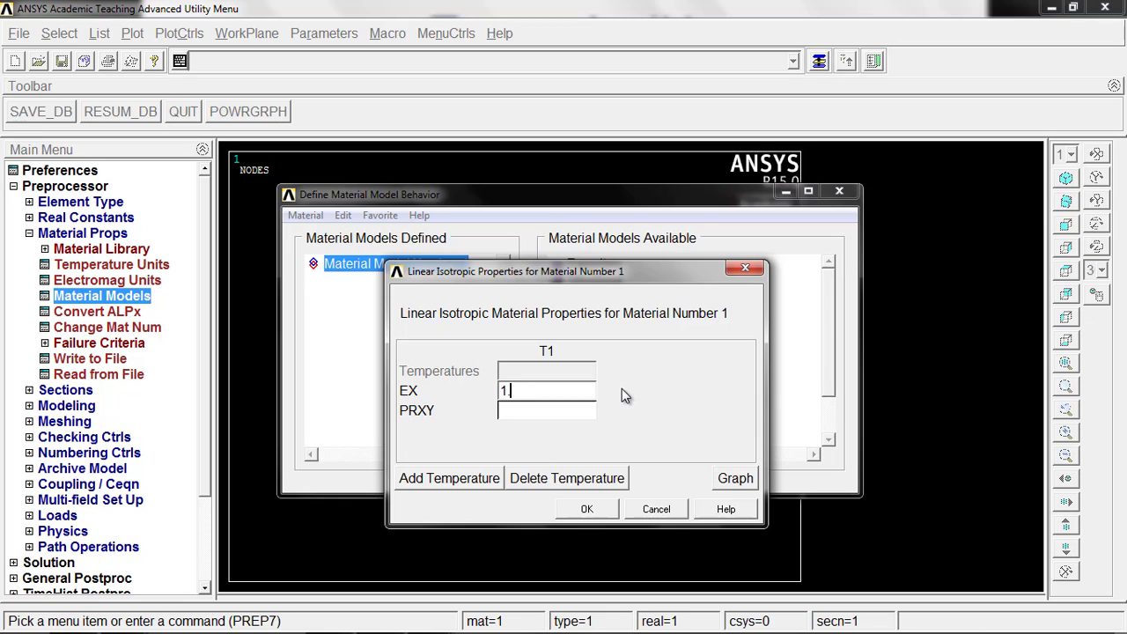
type(".9e6")
left_click(564, 415)
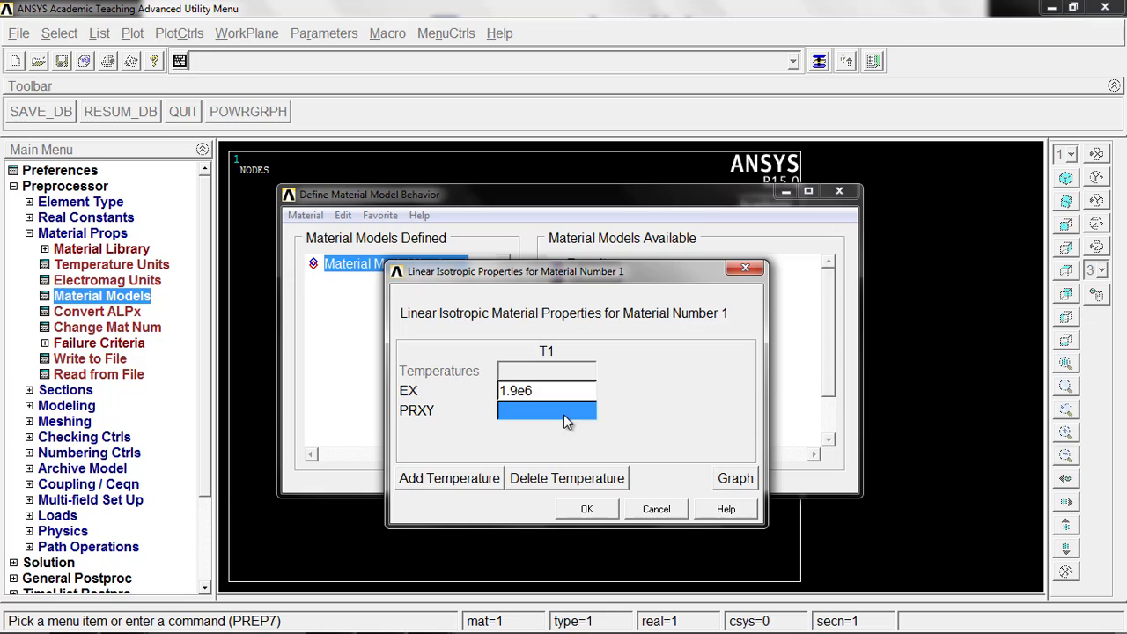
type("0")
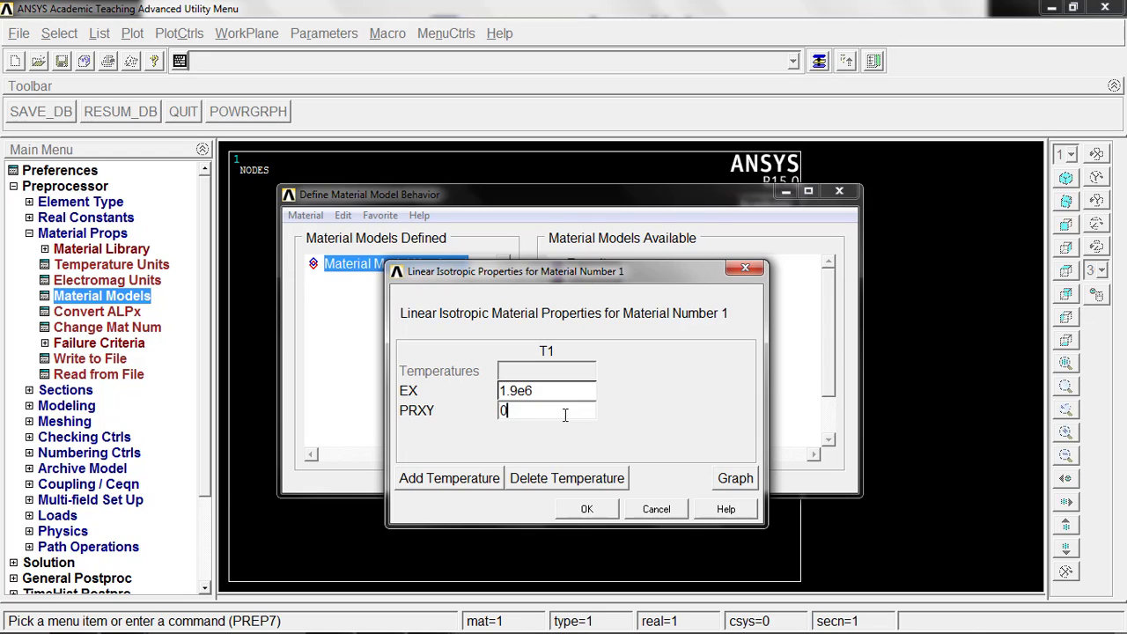
type(".3")
left_click(587, 510)
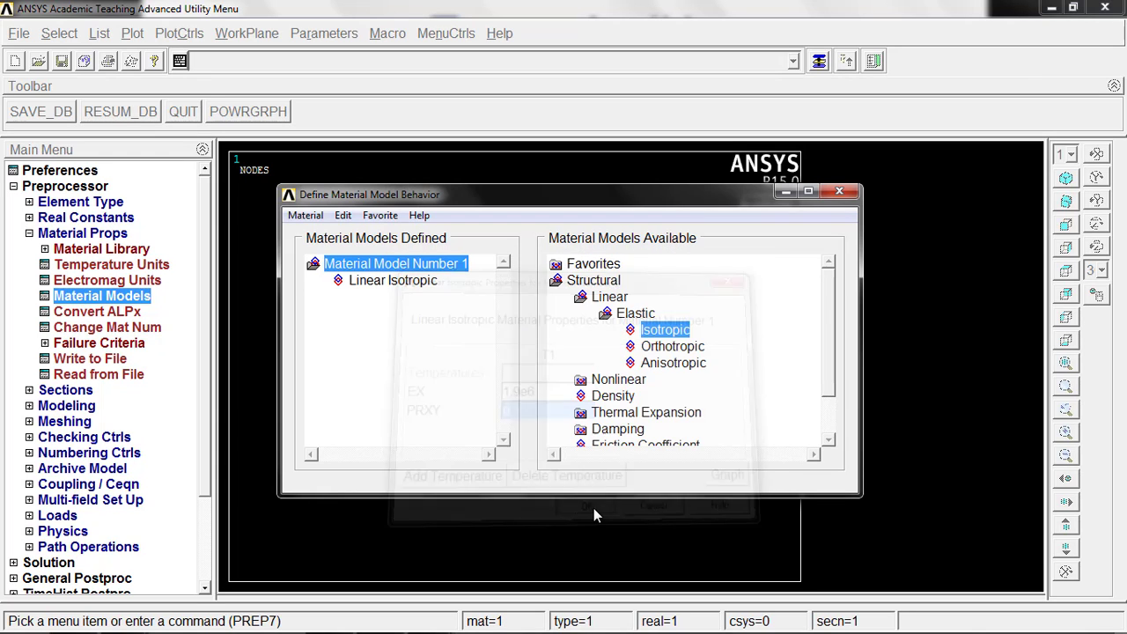
Recheck the isotropic values unchanged and exit the Material Models window
double_click(412, 281)
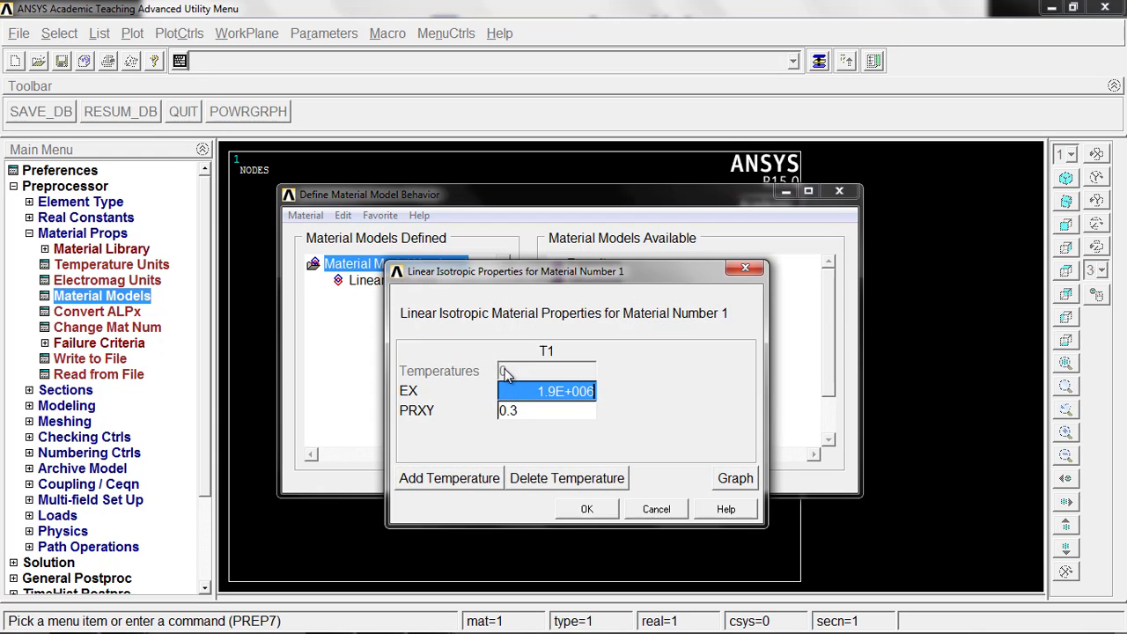
left_click(659, 511)
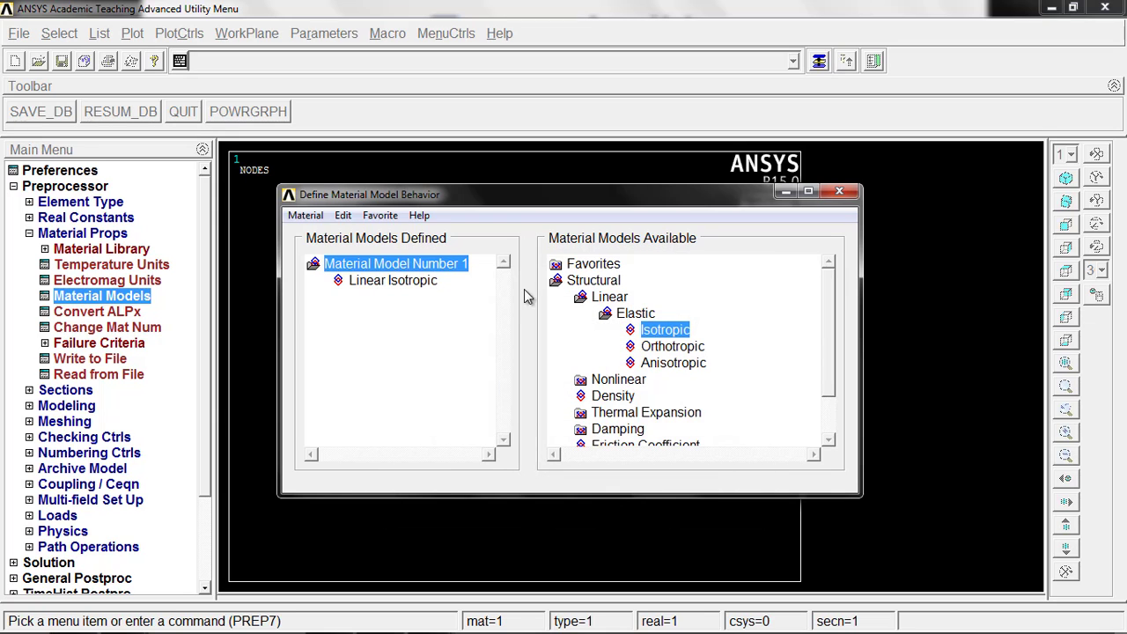
left_click(304, 216)
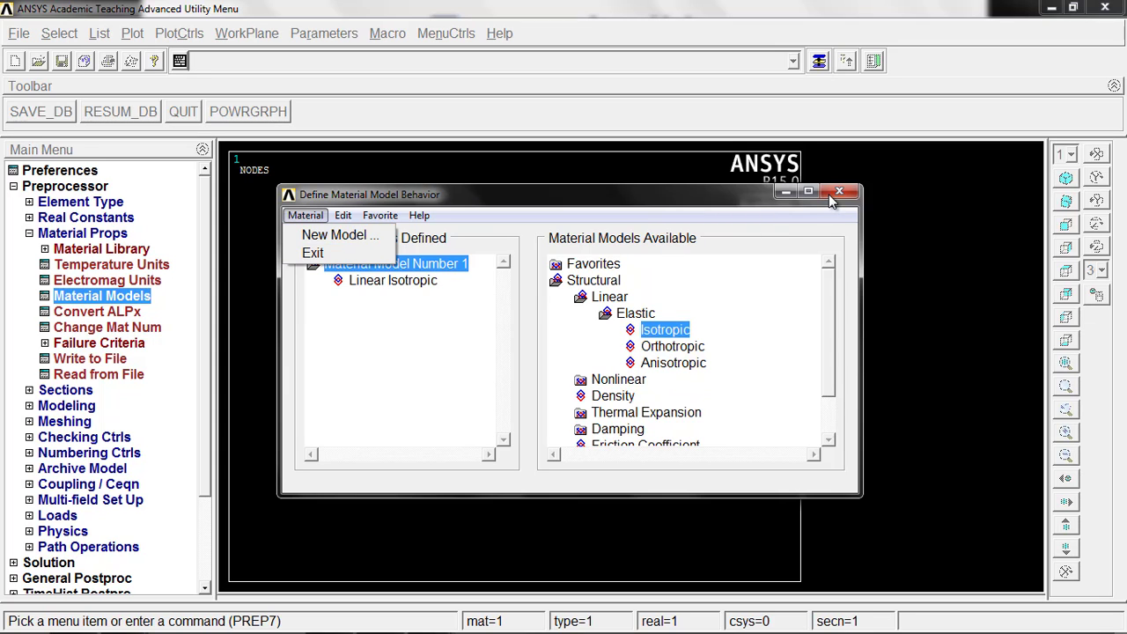
left_click(313, 253)
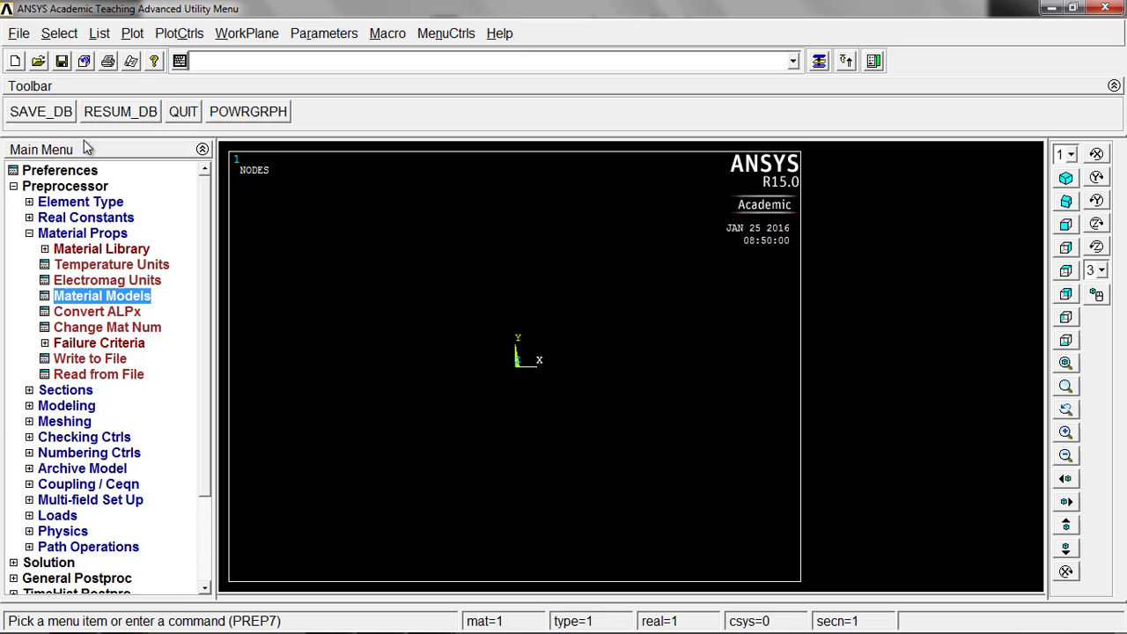
Save the Truss model database with SAVE_DB
left_click(53, 116)
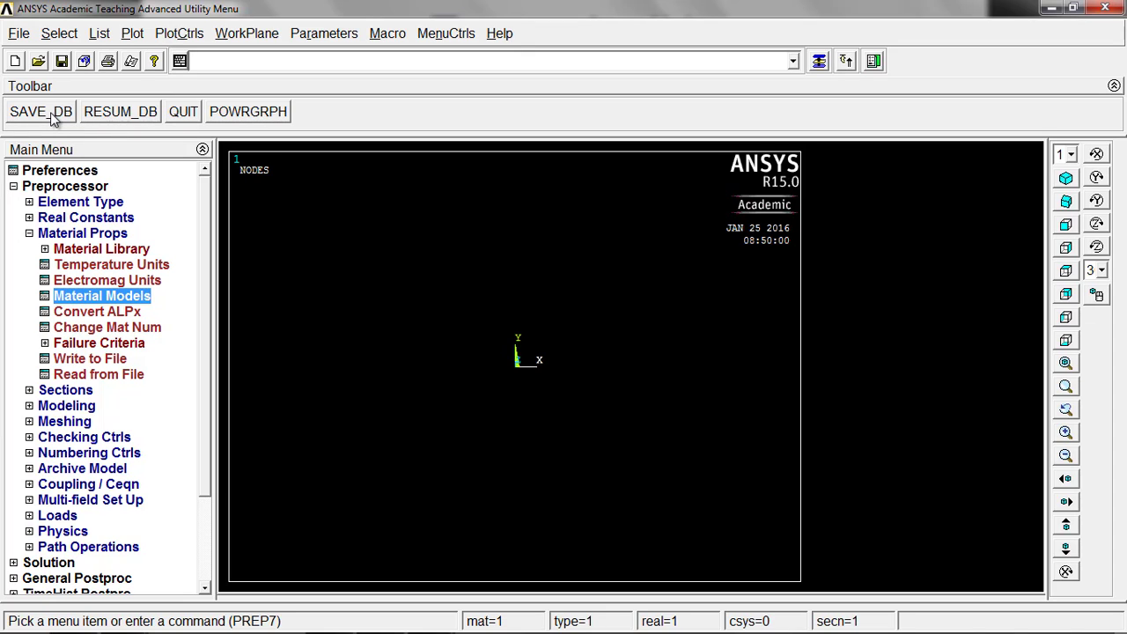